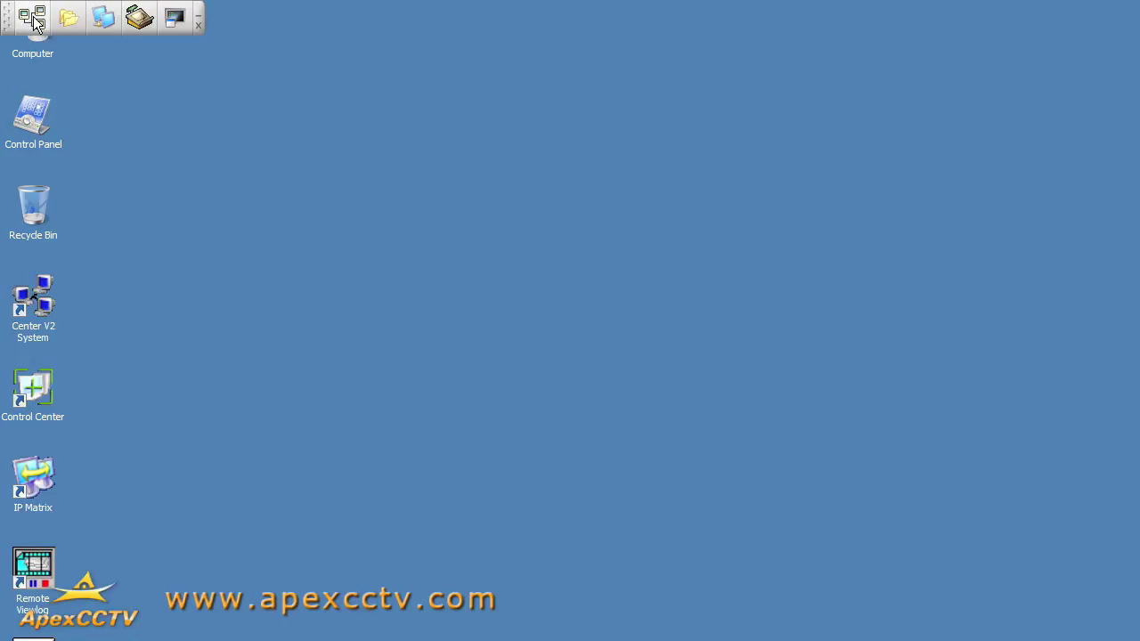
# Step: Open the Host List and briefly preview the add-host options
pyautogui.click(33, 18)
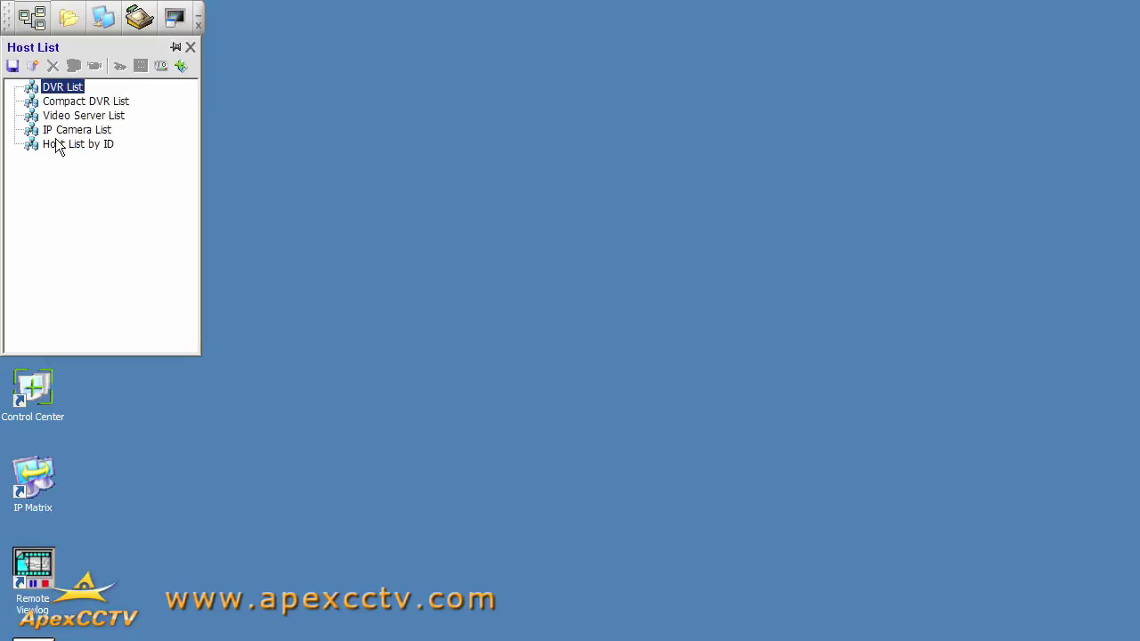
pyautogui.click(32, 66)
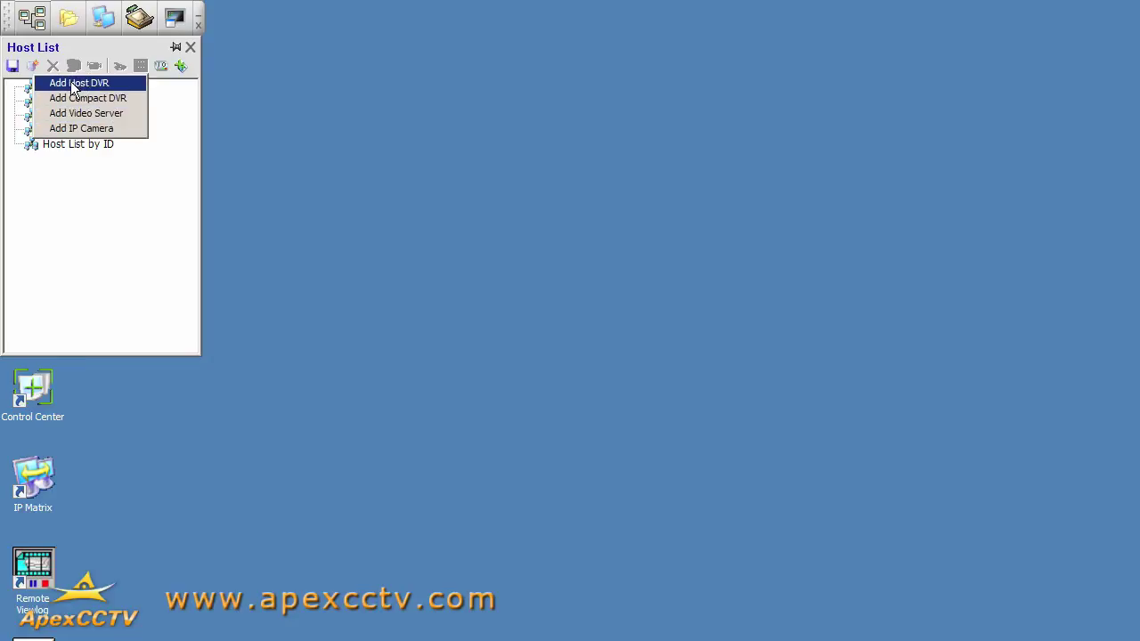
pyautogui.click(77, 163)
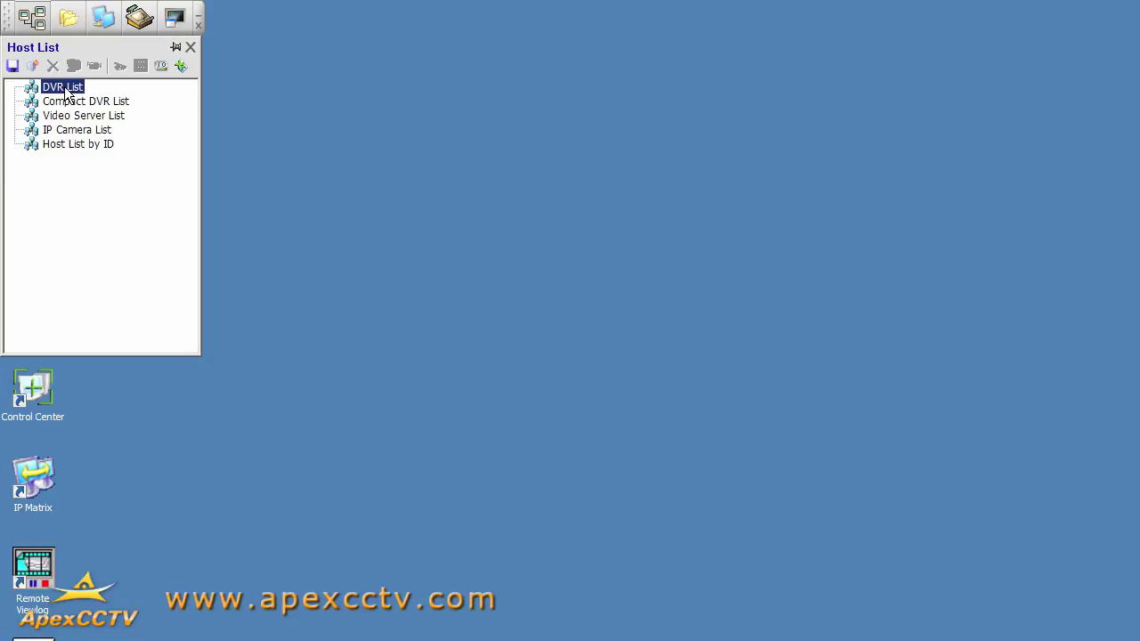
# Step: Select DVR List and show its four add options: Host DVR, Compact DVR, Video Server, IP Camera
pyautogui.click(73, 102)
pyautogui.click(76, 116)
pyautogui.click(75, 130)
pyautogui.click(55, 87)
pyautogui.click(32, 65)
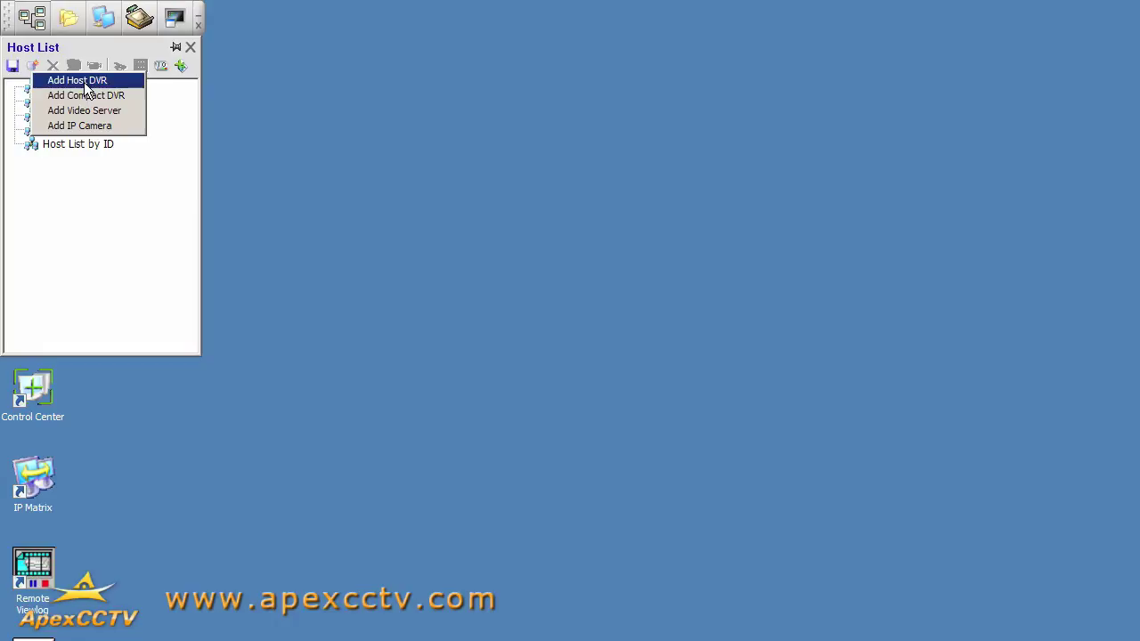
# Step: Add host DVR 'GeoVision Demo DVR' at 192.168.1.20 with its login ID and password, using ports 3388, 5611 and 5552
pyautogui.click(85, 82)
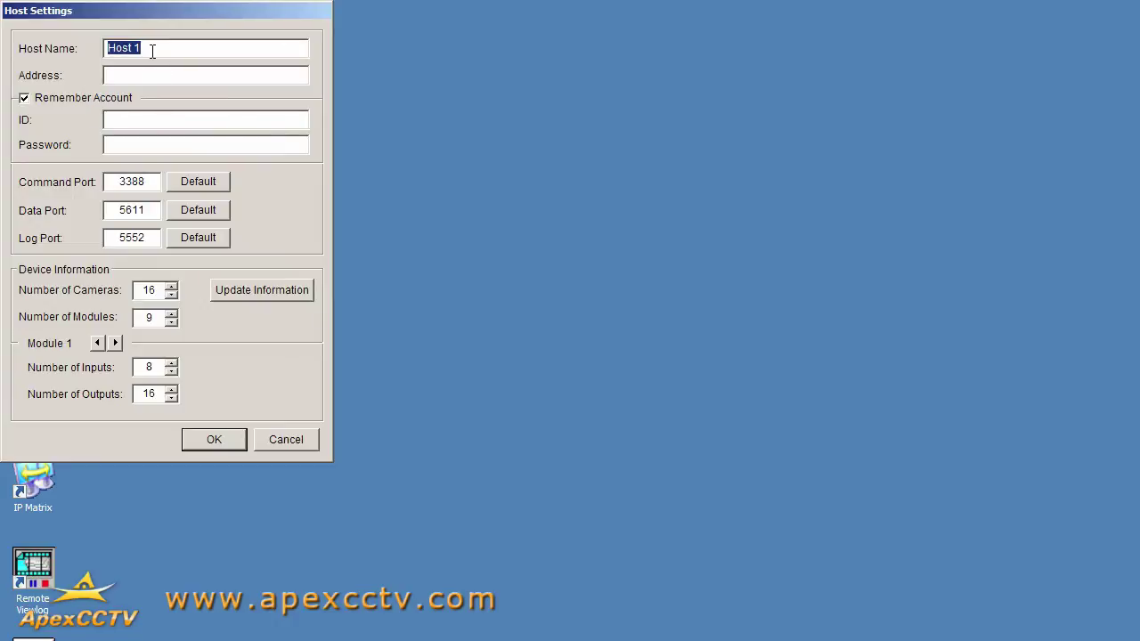
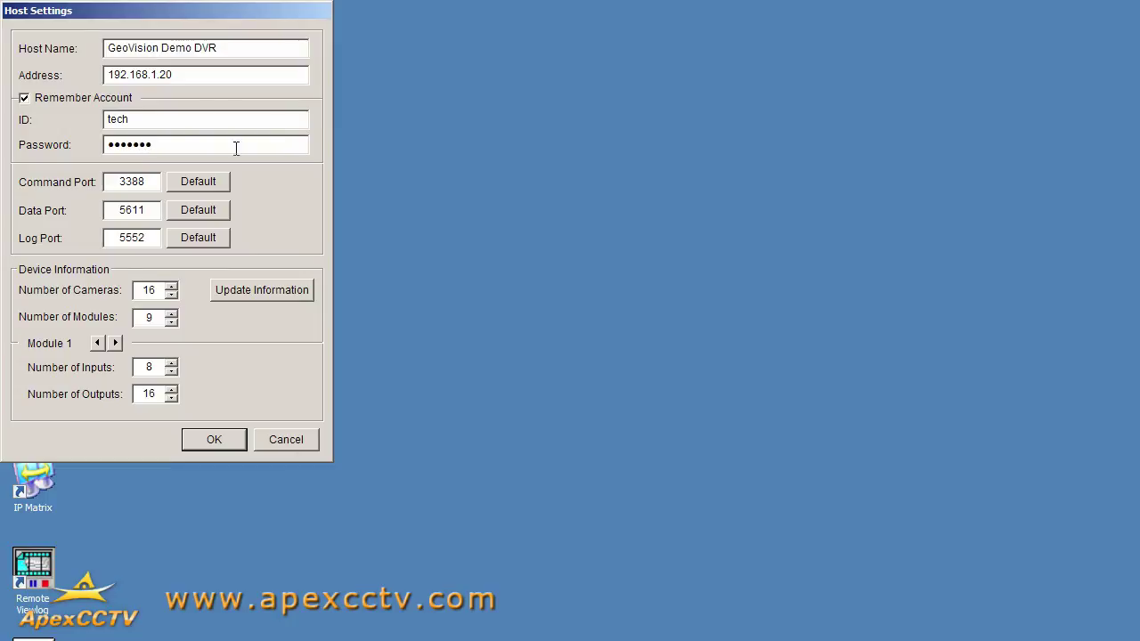
pyautogui.doubleClick(140, 182)
pyautogui.doubleClick(152, 211)
pyautogui.doubleClick(153, 238)
# Step: Save the new host, then expand GeoVision Demo DVR and its Camera List
pyautogui.click(213, 445)
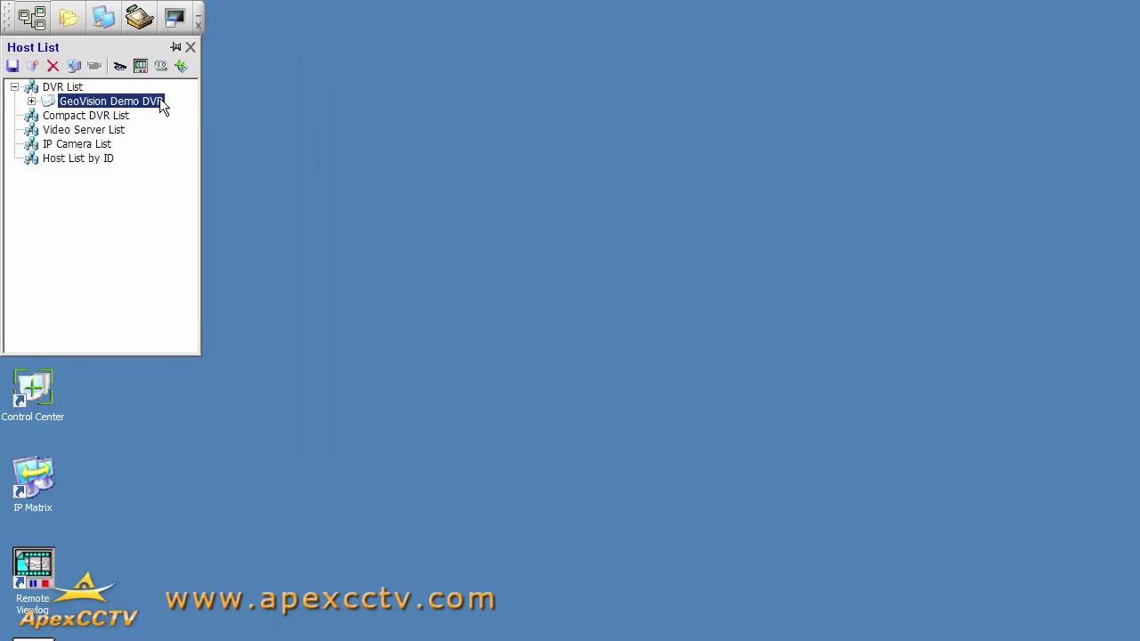
pyautogui.click(32, 102)
pyautogui.click(49, 117)
# Step: Watch live video from cameras 2, 6 and 8, then close the live window
pyautogui.rightClick(127, 148)
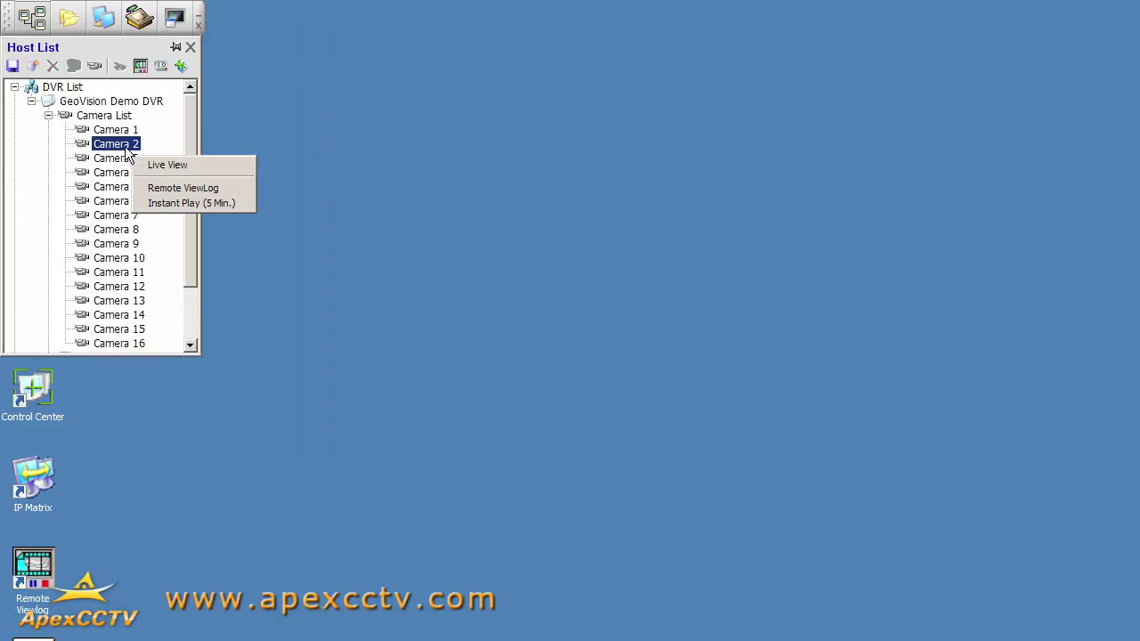
pyautogui.click(167, 166)
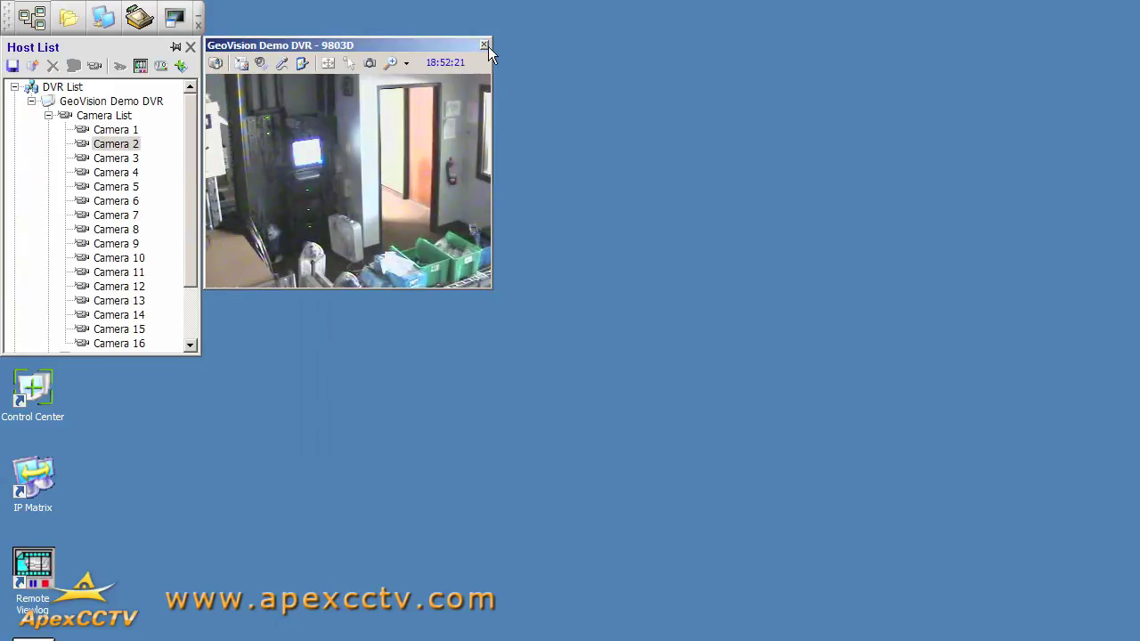
pyautogui.rightClick(112, 203)
pyautogui.click(141, 218)
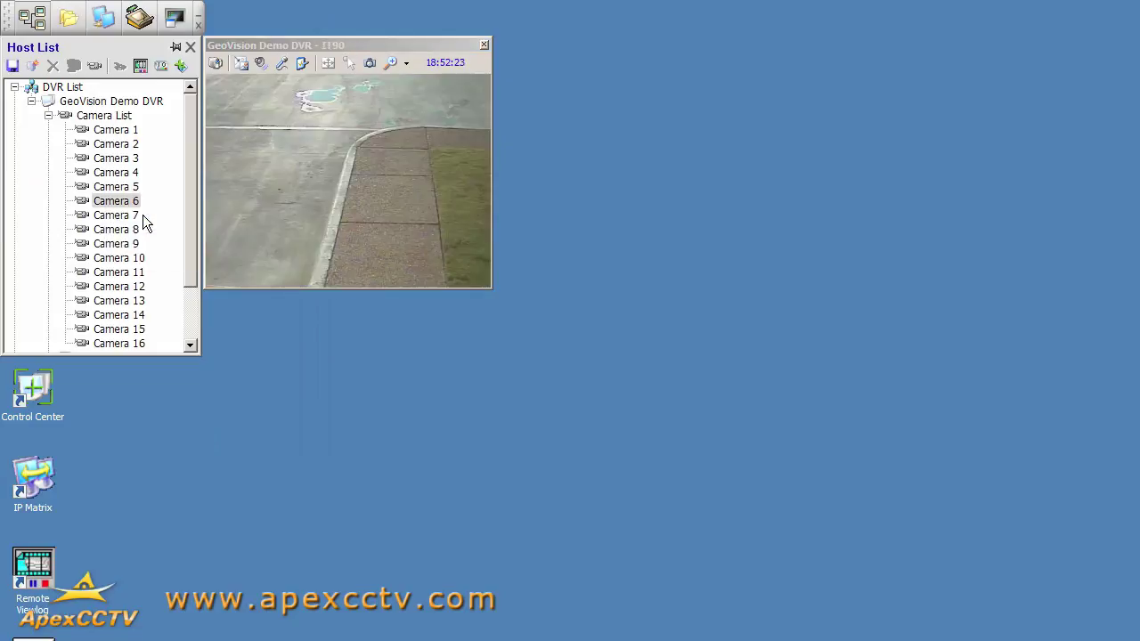
pyautogui.rightClick(124, 233)
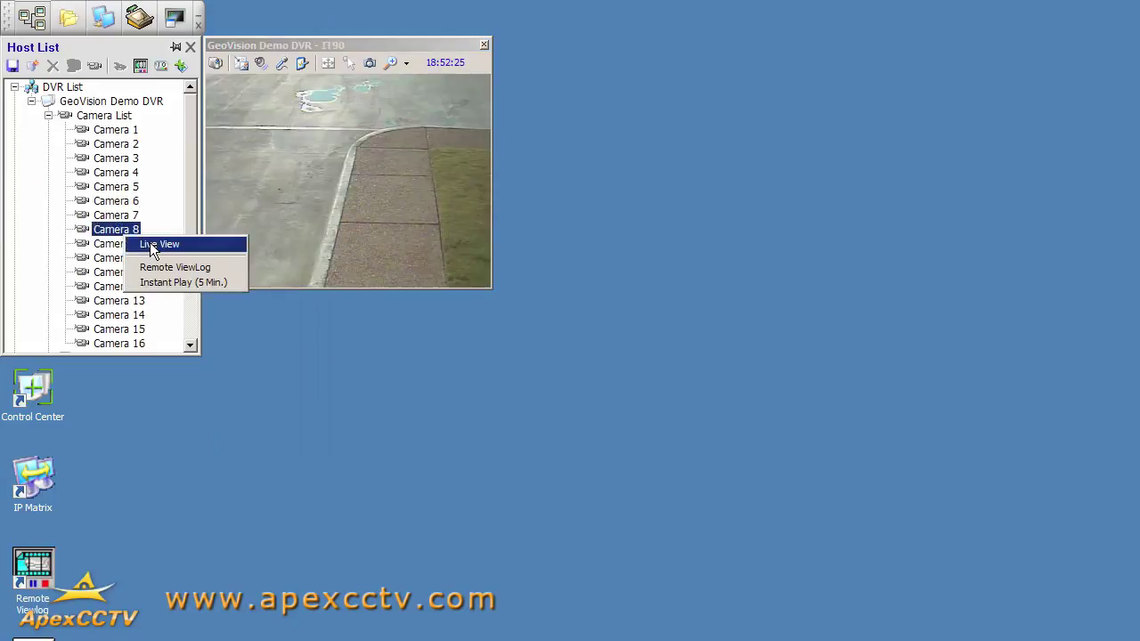
pyautogui.click(151, 249)
pyautogui.moveTo(299, 42); pyautogui.dragTo(350, 102)
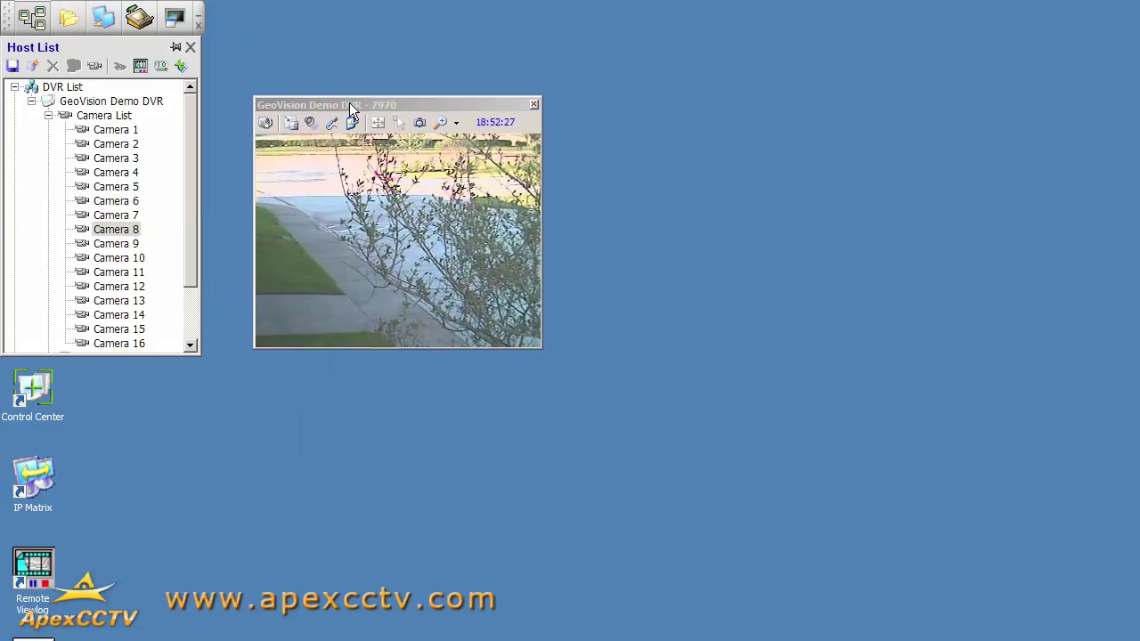
pyautogui.click(534, 105)
# Step: Collapse the Camera List and open the Remote DVR view of GeoVision Demo DVR
pyautogui.click(49, 116)
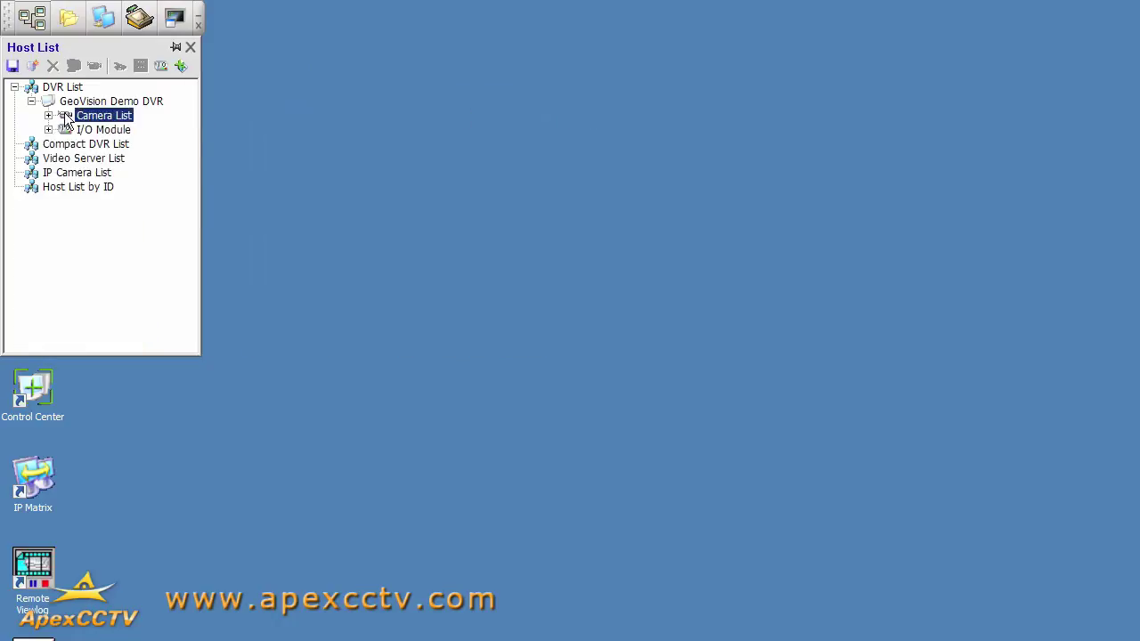
pyautogui.rightClick(114, 104)
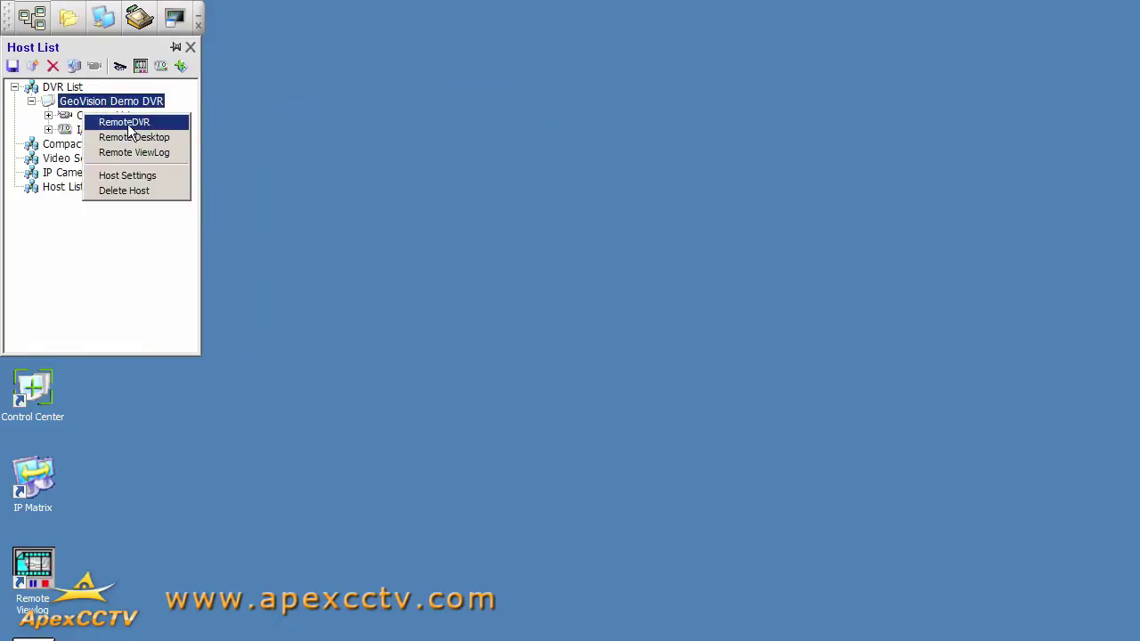
pyautogui.click(128, 125)
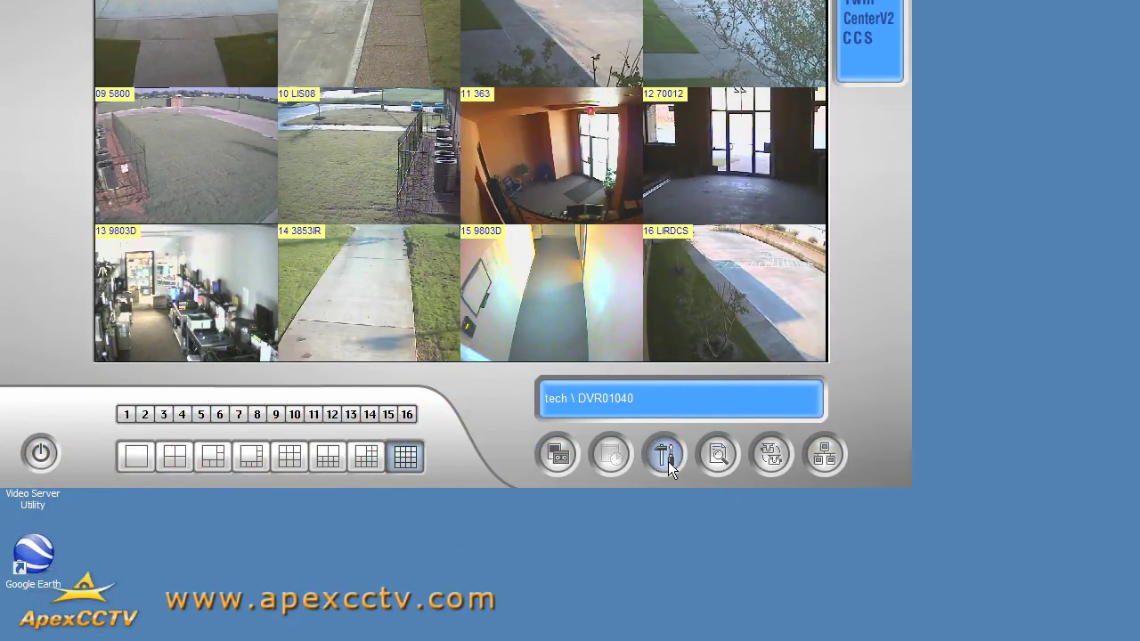
# Step: Look through the general settings and network server options, closing each without changes
pyautogui.click(663, 561)
pyautogui.moveTo(717, 579)
pyautogui.click(832, 394)
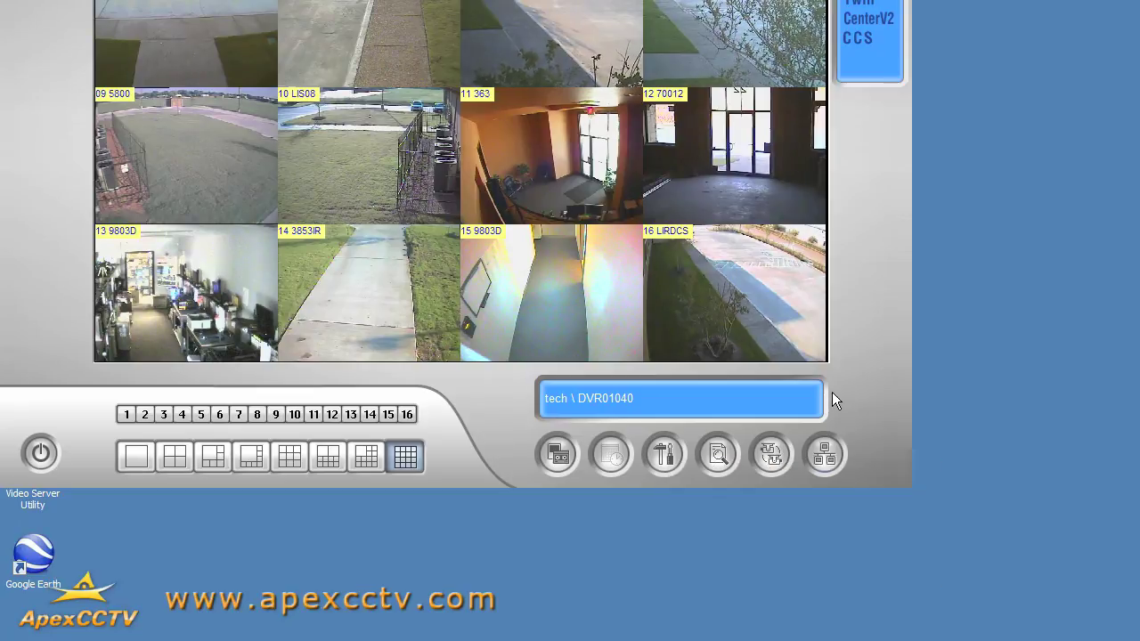
pyautogui.click(825, 455)
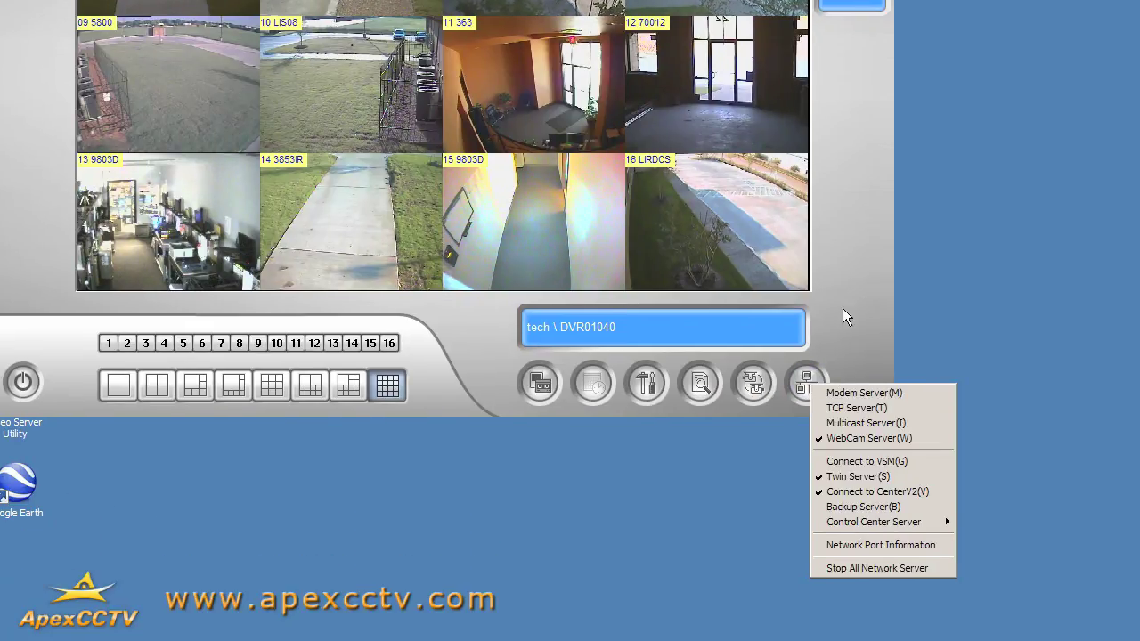
pyautogui.click(843, 294)
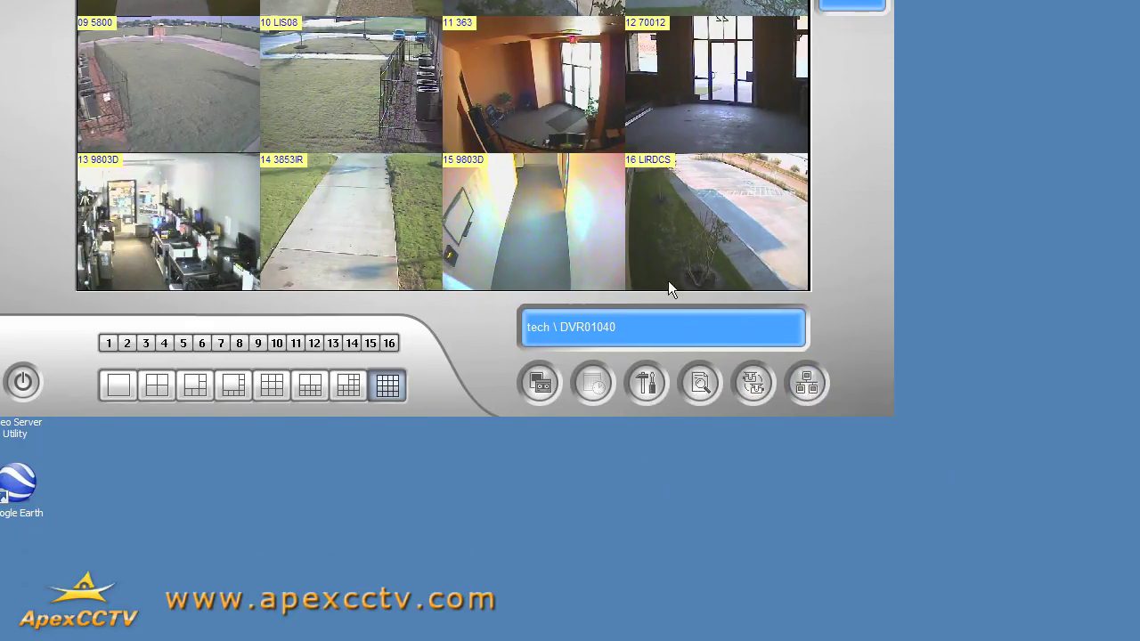
# Step: Enlarge camera 05 to full view, return to the 16-camera grid, and open the shutdown menu
pyautogui.doubleClick(194, 132)
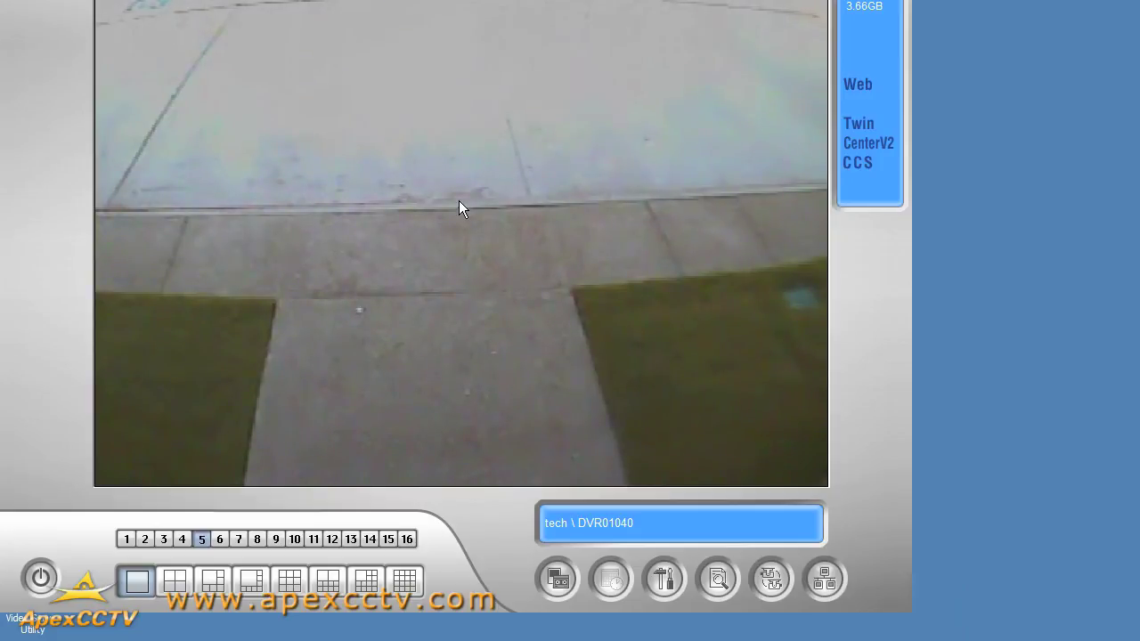
pyautogui.doubleClick(460, 202)
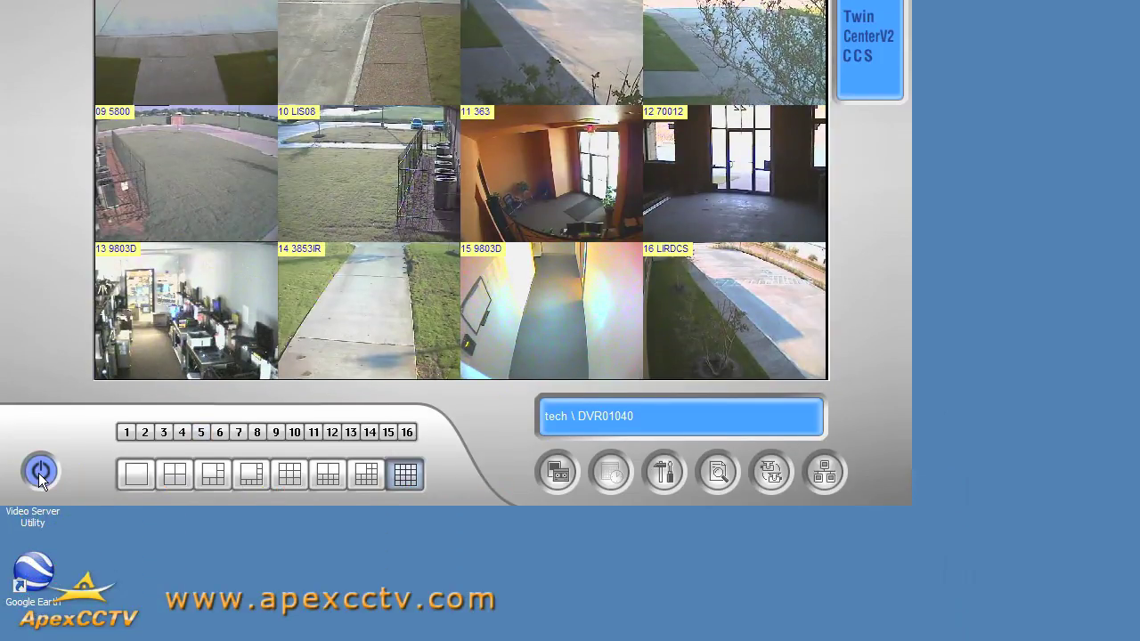
pyautogui.click(40, 474)
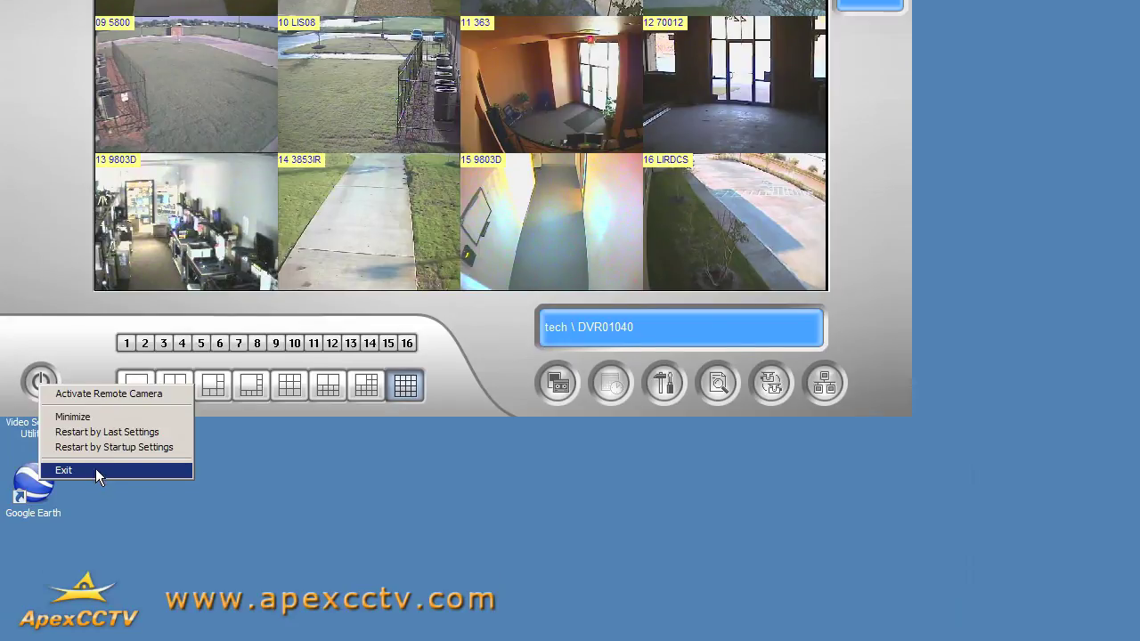
# Step: Exit the Remote DVR view and minimize the CenterV2 main program
pyautogui.click(95, 470)
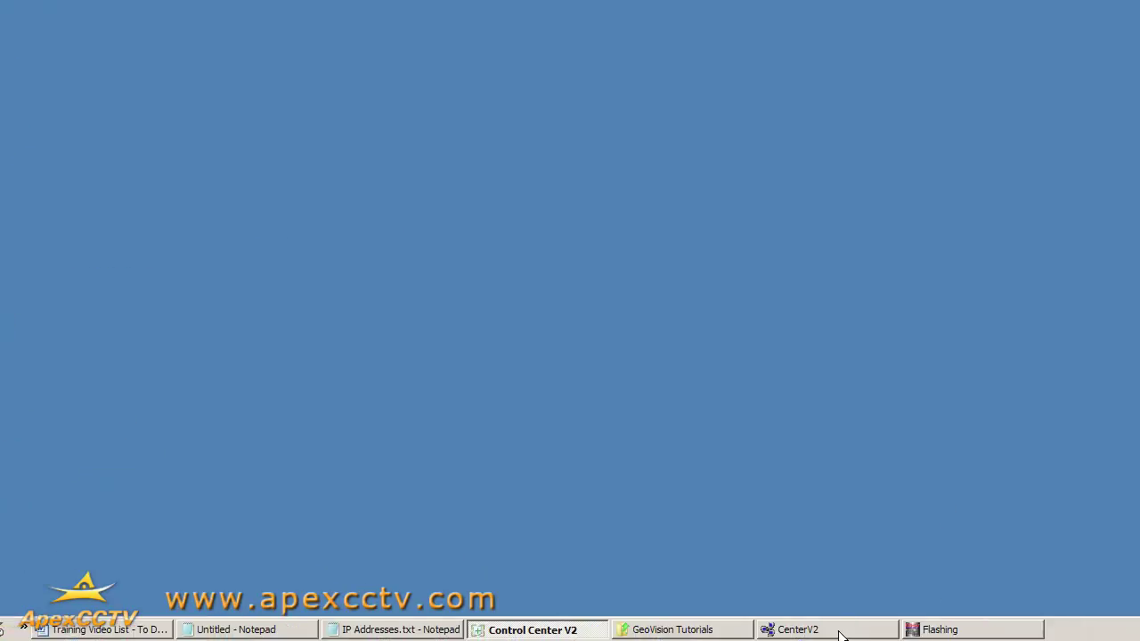
pyautogui.click(904, 636)
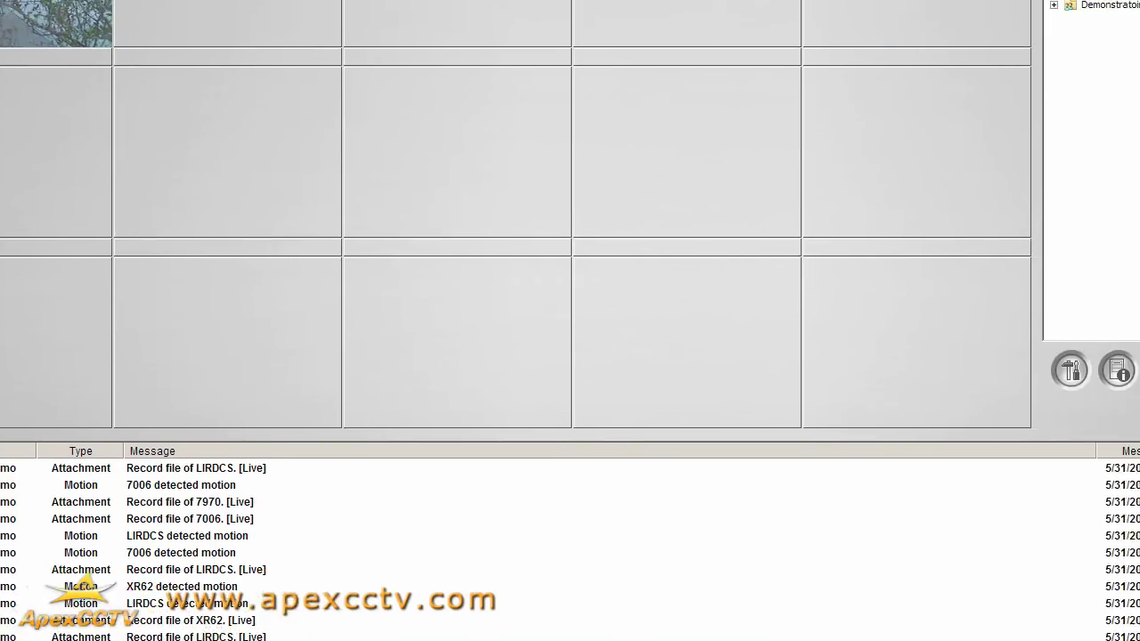
pyautogui.click(1102, 431)
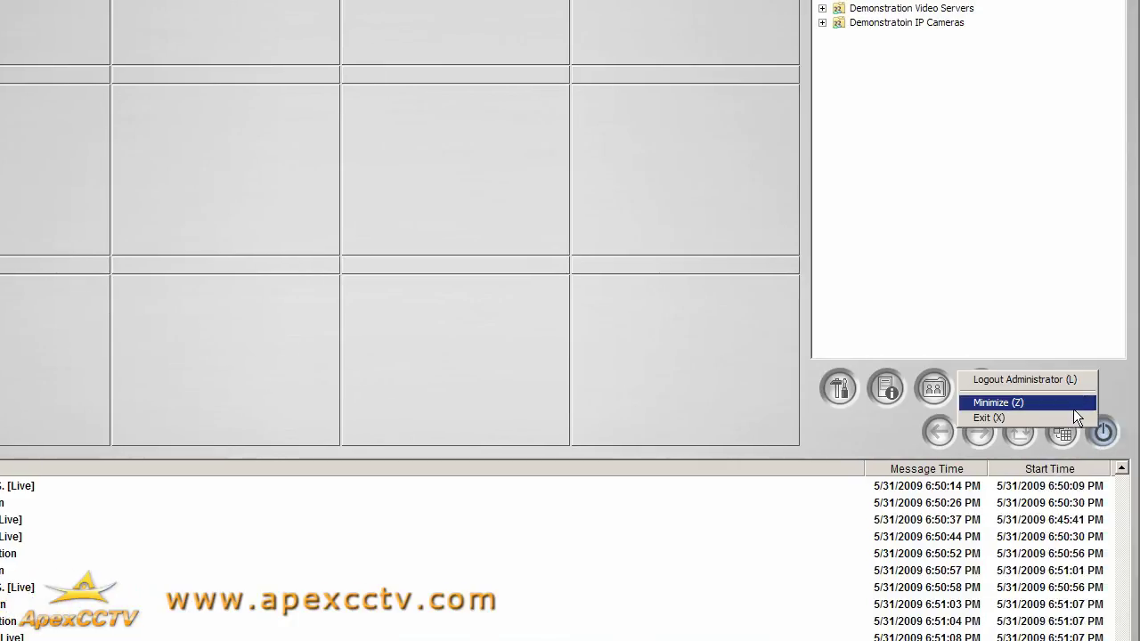
pyautogui.click(1073, 405)
pyautogui.moveTo(672, 638)
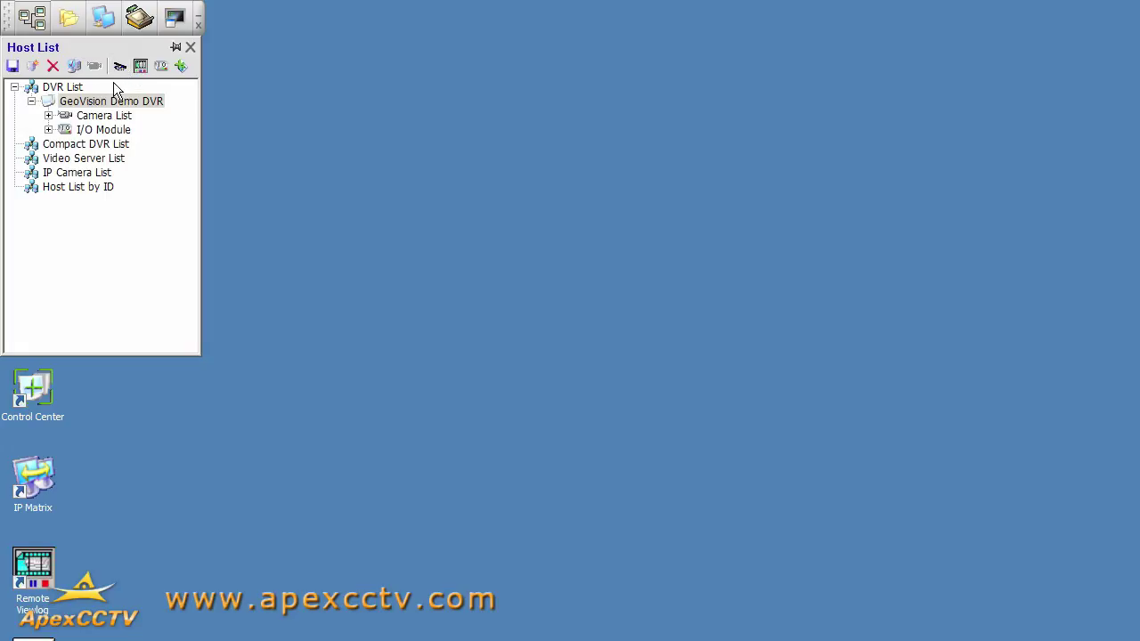
# Step: Collapse GeoVision Demo DVR under DVR List and begin adding a second Host DVR with default ports
pyautogui.click(60, 88)
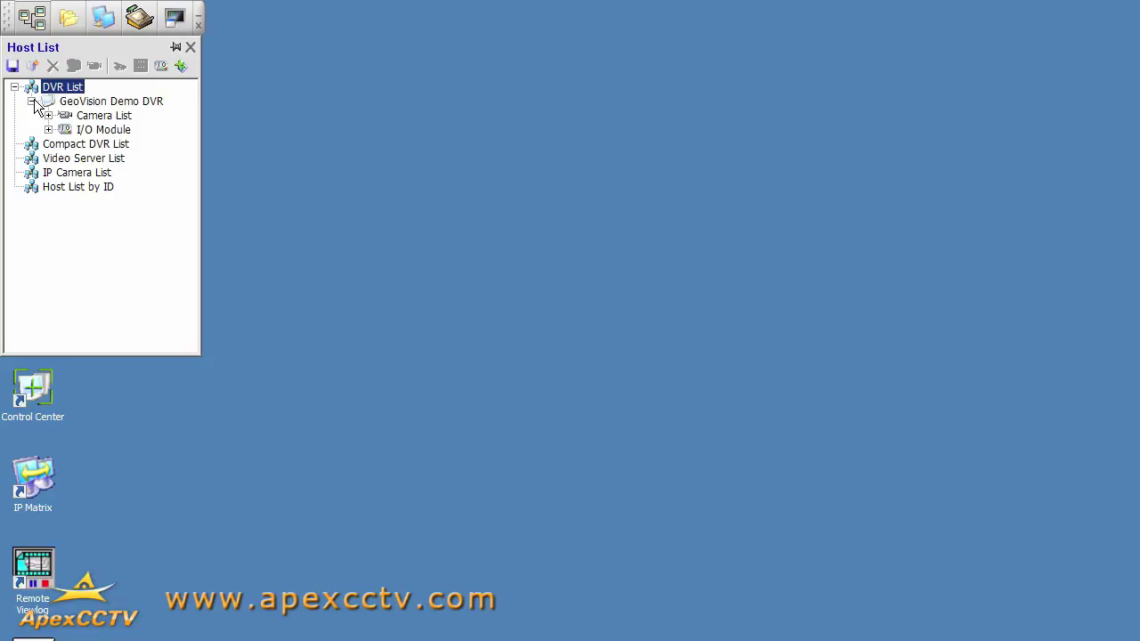
pyautogui.click(32, 101)
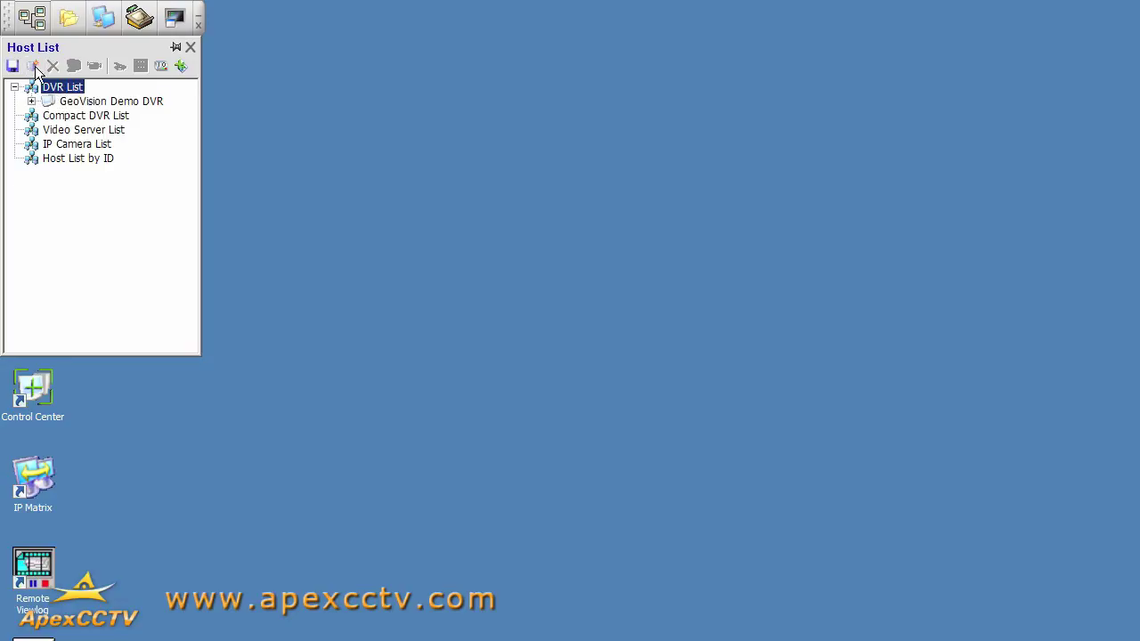
pyautogui.click(39, 68)
pyautogui.click(56, 81)
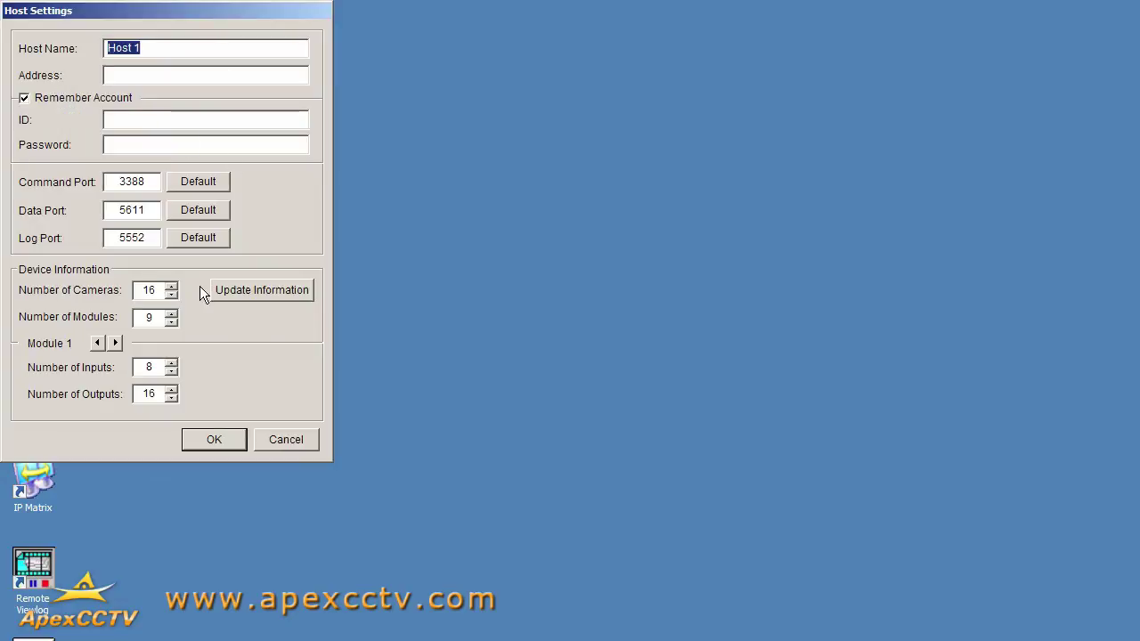